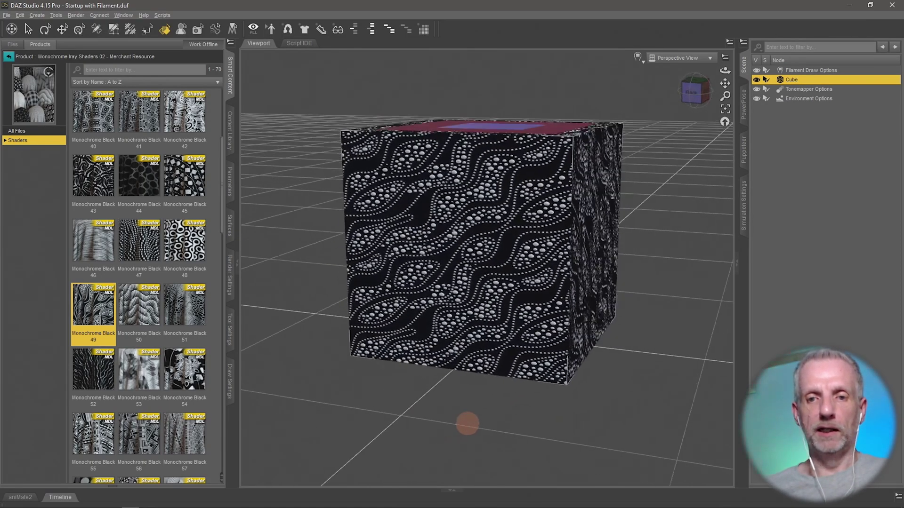
Find the Monochrome V2 Tiling Size presets among the product's shaders and preview the 4X4 preset.
scroll(94, 263, "down", 5)
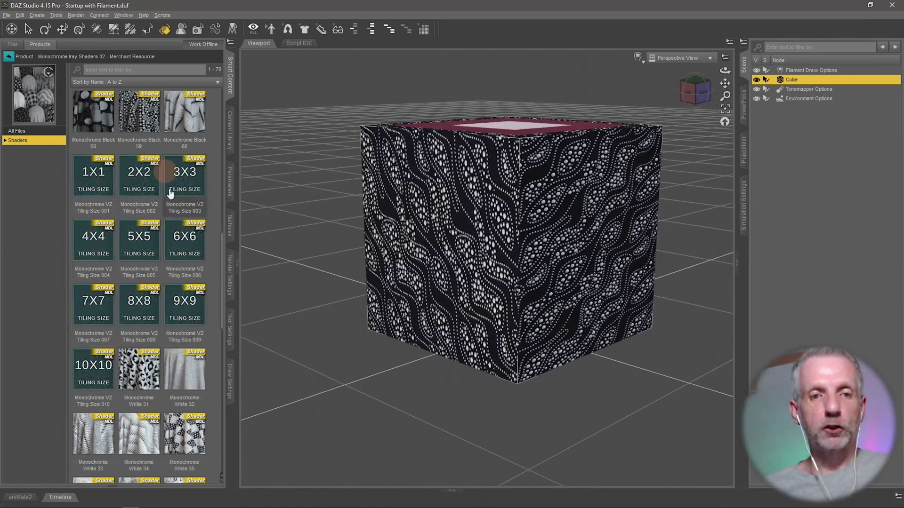
mouse_move(94, 263)
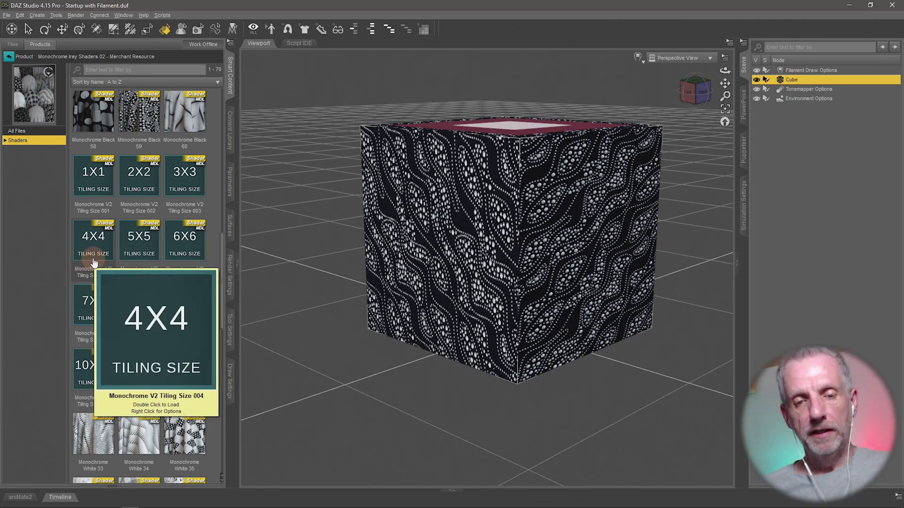
left_click_drag(94, 263, 214, 228)
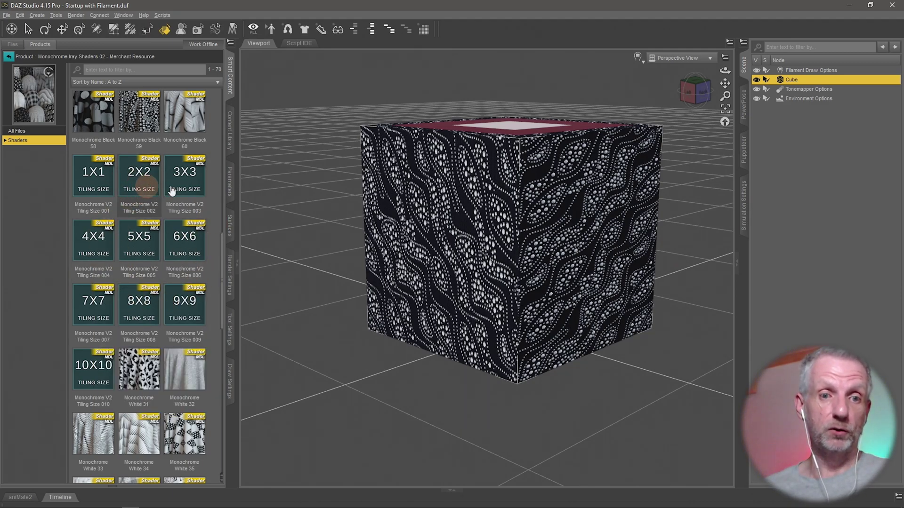
Open the surface editor for the cube and show the Geometry properties of its Everything Else surface.
left_click(228, 233)
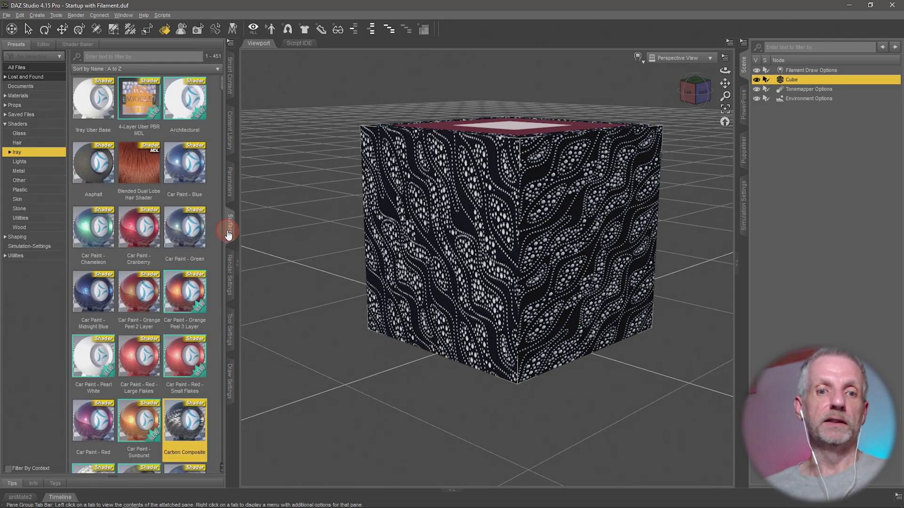
left_click(44, 44)
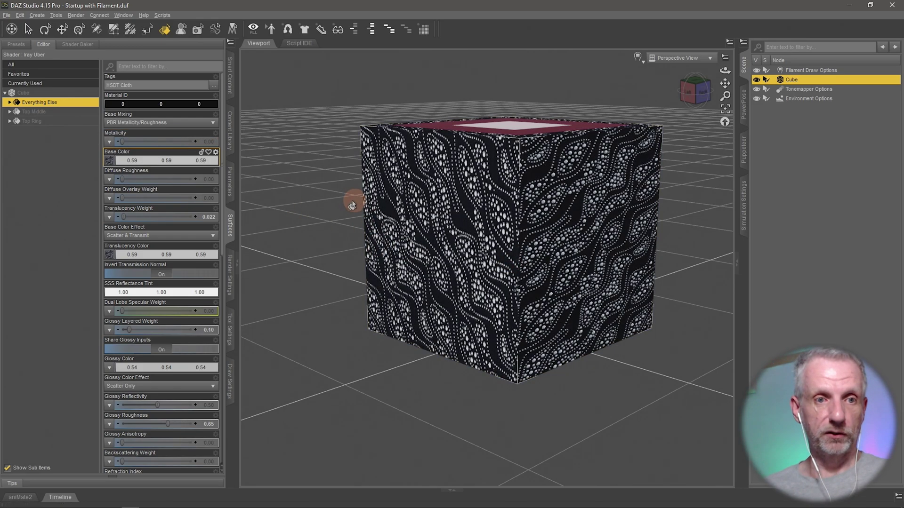
left_click(9, 102)
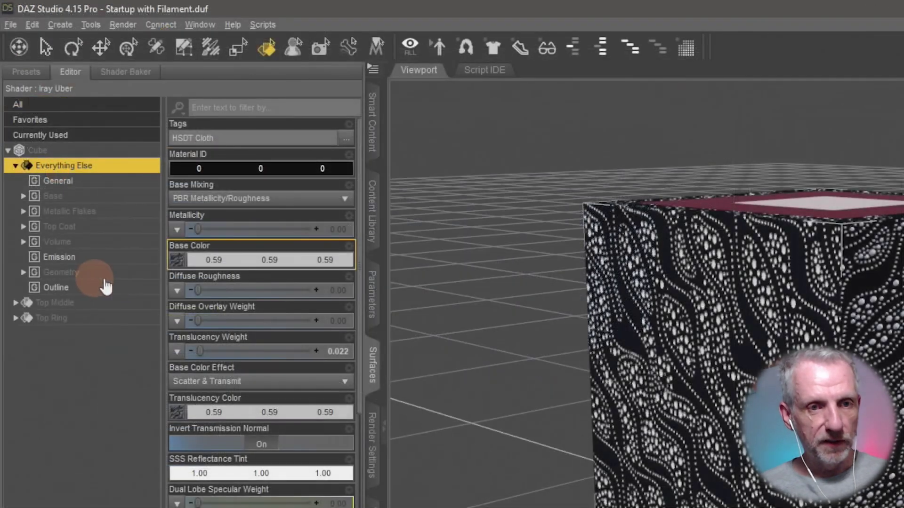
left_click(53, 168)
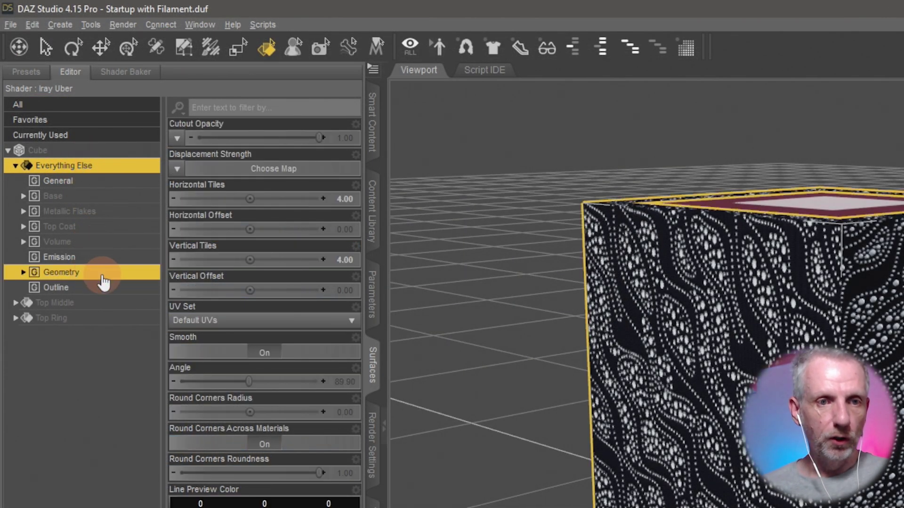
left_click(198, 283)
left_click(233, 401)
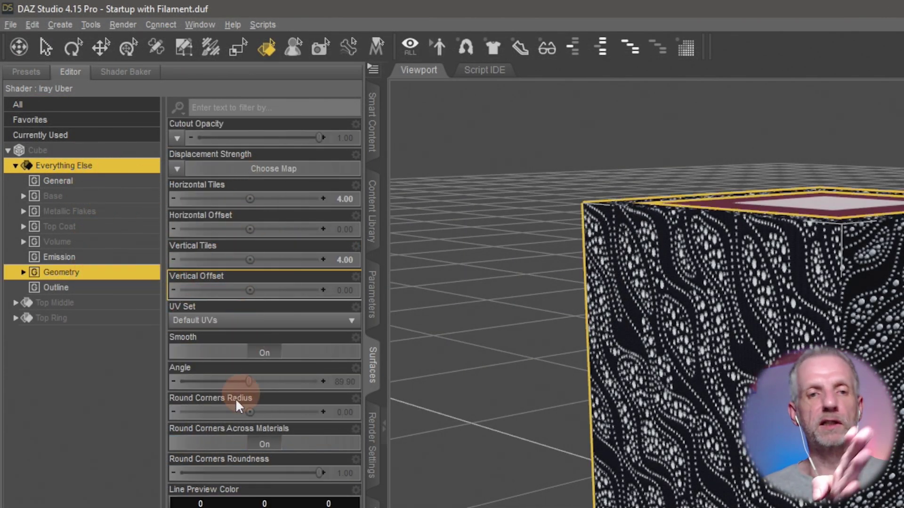
Look through the complete property list of the cube's Everything Else surface.
left_click(101, 184)
left_click(113, 166)
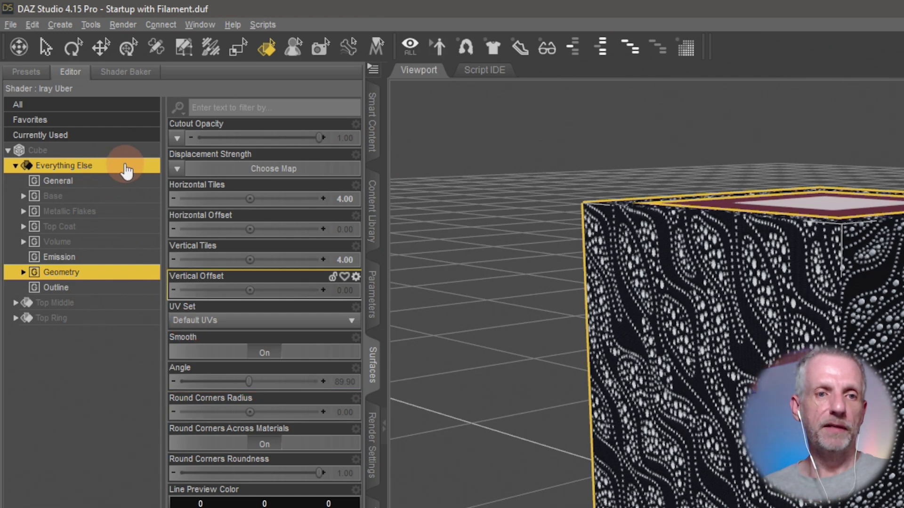
left_click(232, 162)
left_click(273, 332)
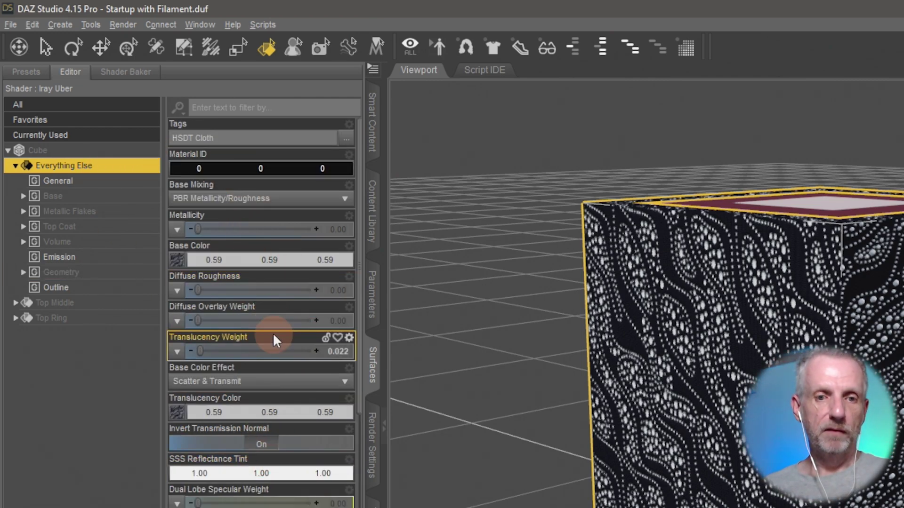
scroll(273, 332, "down", 10)
scroll(272, 332, "up", 5)
scroll(273, 334, "up", 5)
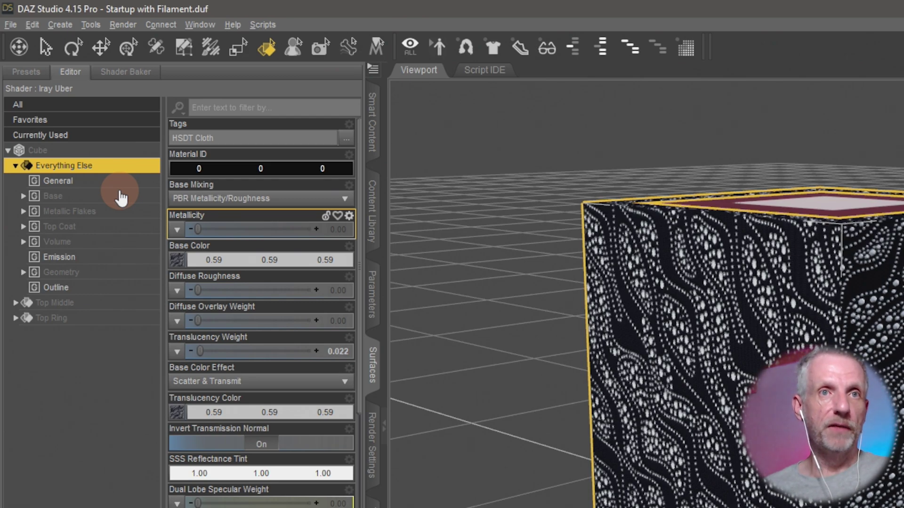
Expand the Everything Else surface's Geometry group and inspect its Cutout, Displacement and Tiling properties.
left_click(118, 276)
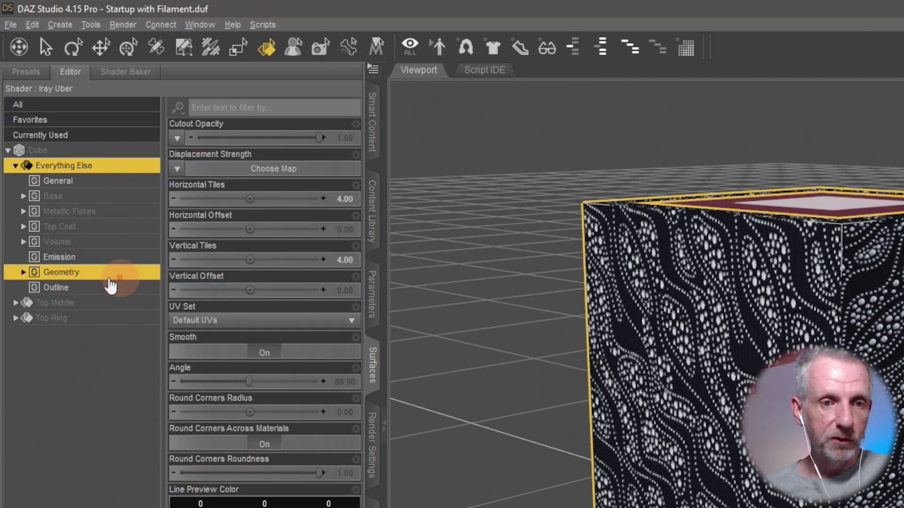
left_click(261, 130)
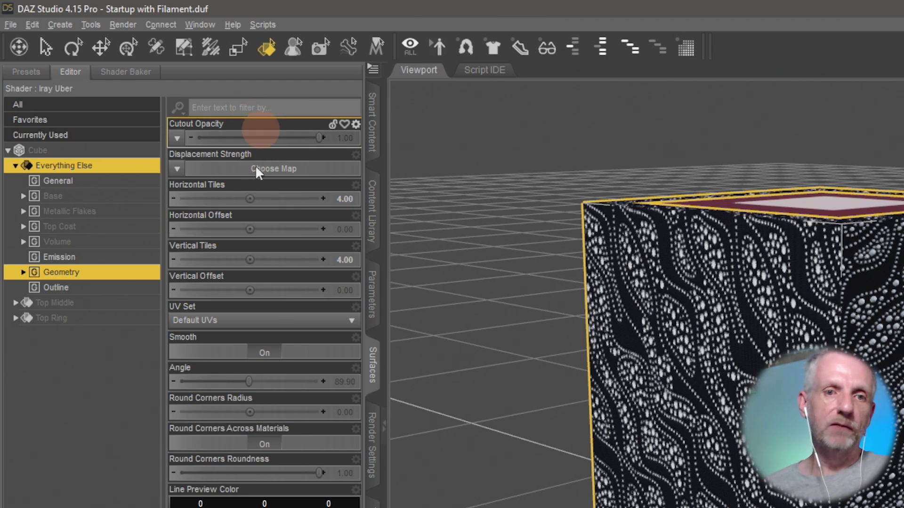
left_click(175, 277)
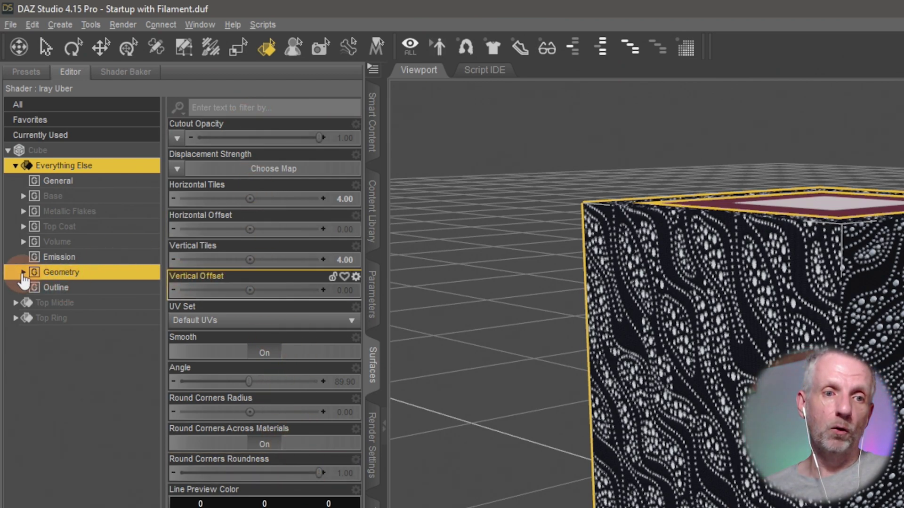
left_click(22, 273)
left_click(106, 284)
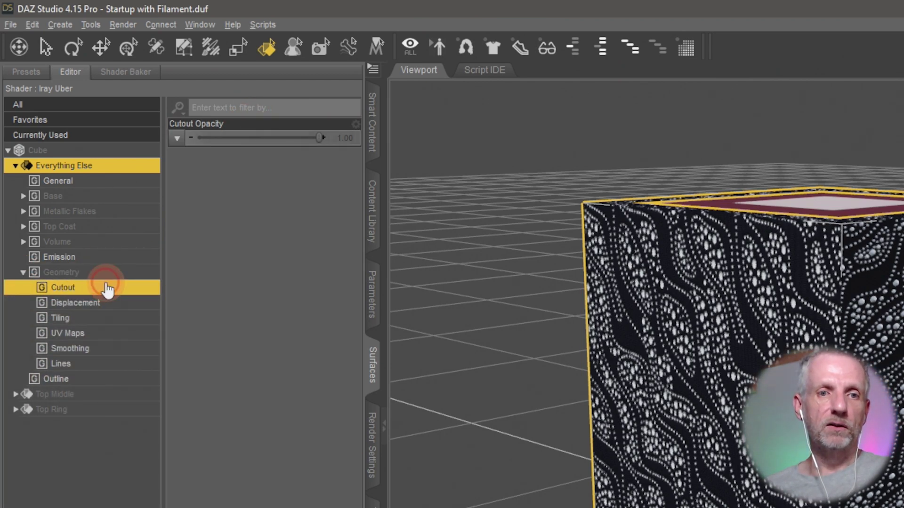
left_click(124, 303)
left_click(138, 317)
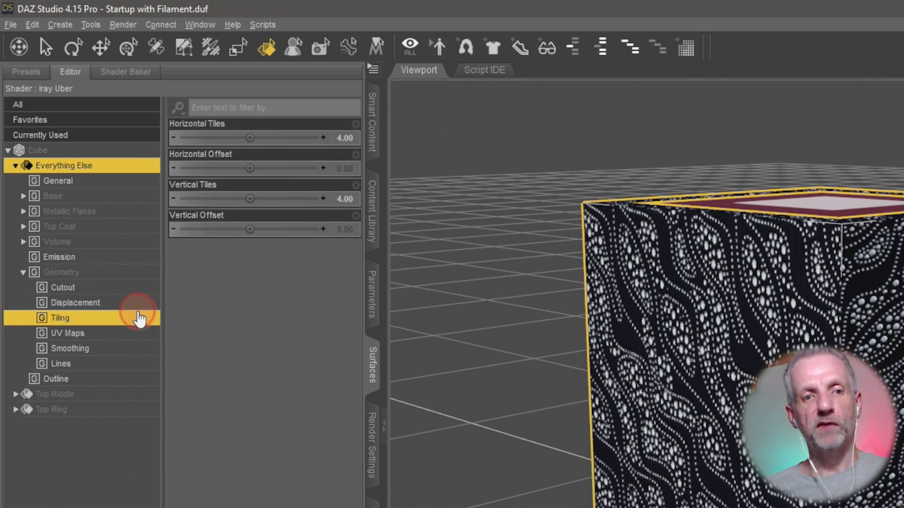
left_click(118, 288)
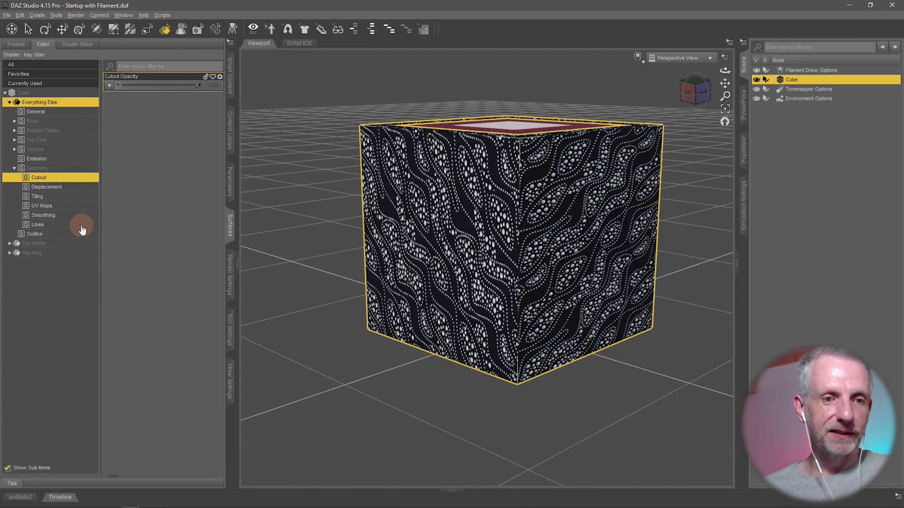
Reset Horizontal Tiles and Vertical Tiles of the Everything Else surface to 1.
left_click(79, 196)
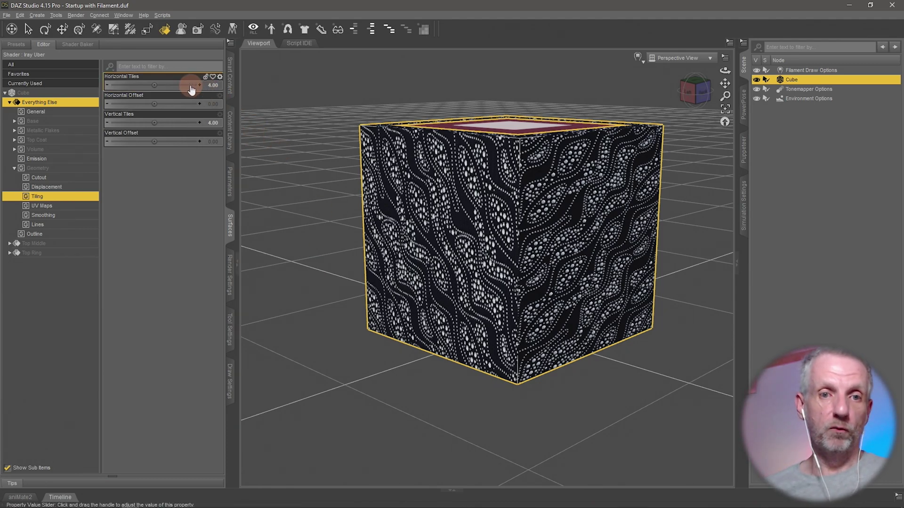
left_click_drag(198, 84, 186, 84)
left_click_drag(181, 126, 164, 124)
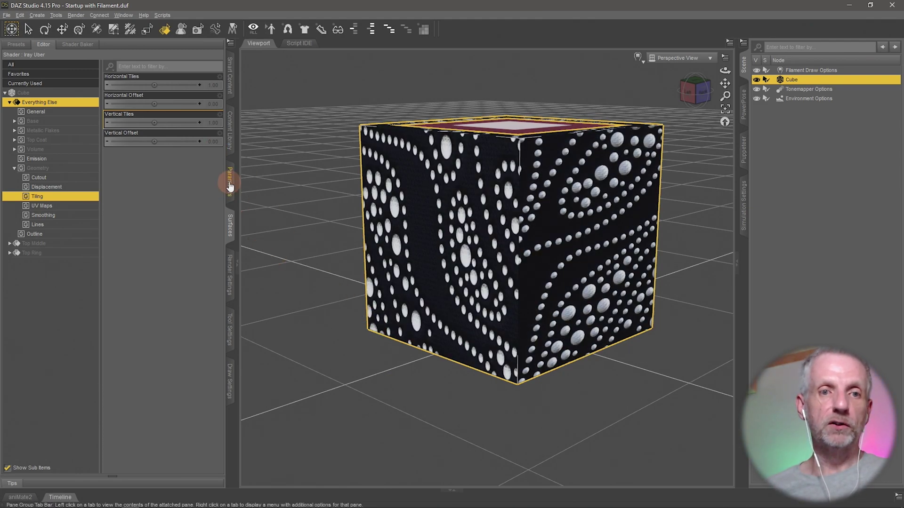
Set both Horizontal Tiles and Vertical Tiles of the Everything Else surface to 2.
left_click(213, 86)
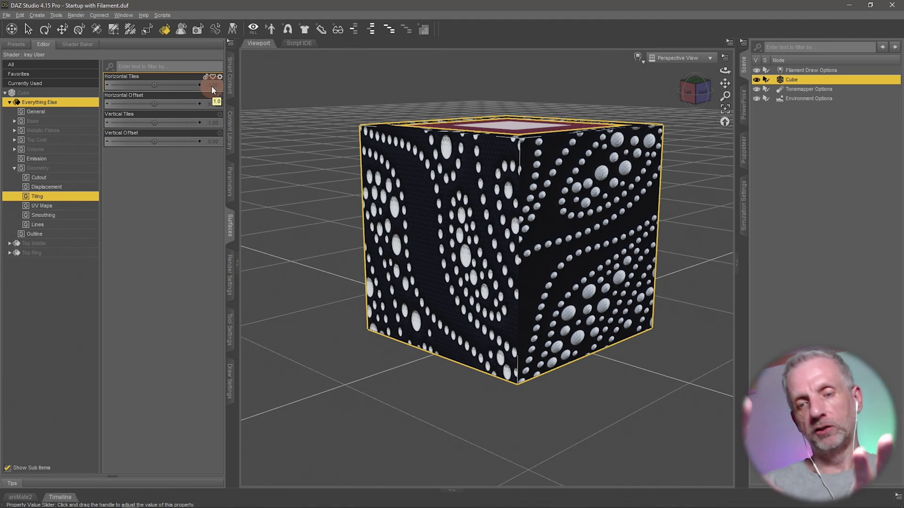
left_click(211, 86)
type("2")
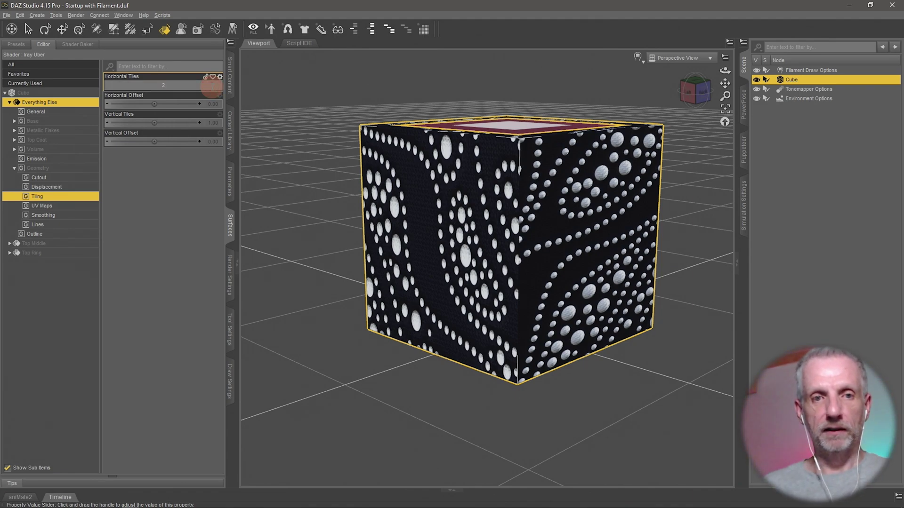
key("Return")
left_click(216, 123)
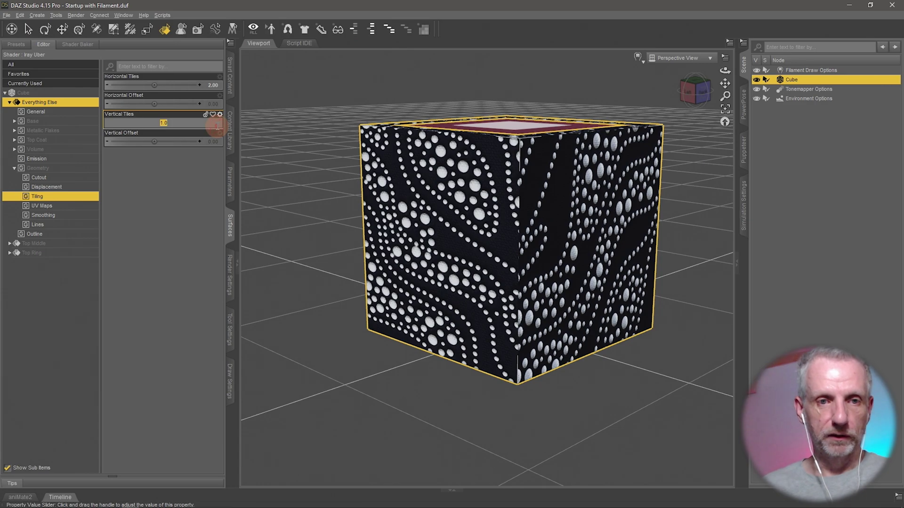
type("2")
key("Return")
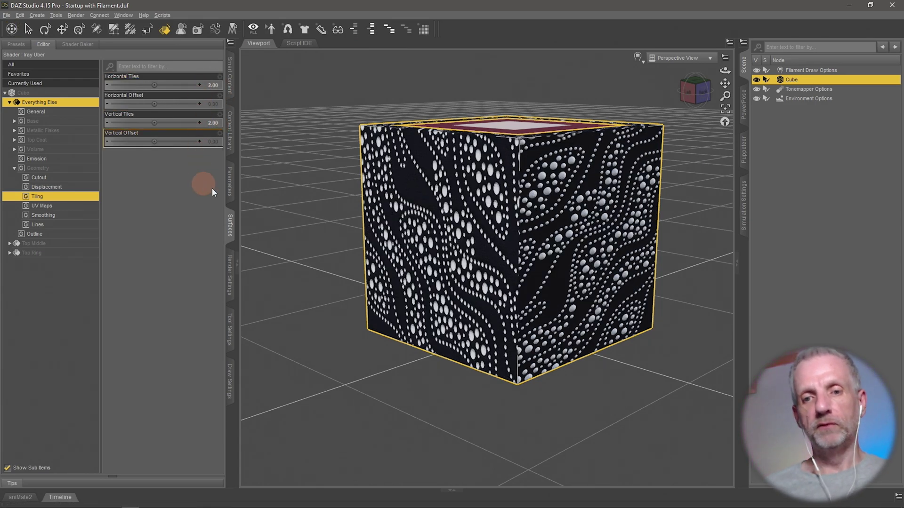
Try Horizontal Tiles values of 0.52, -0.68 and about -1.86 on the cube, and reset both tile counts to 1.
left_click(79, 30)
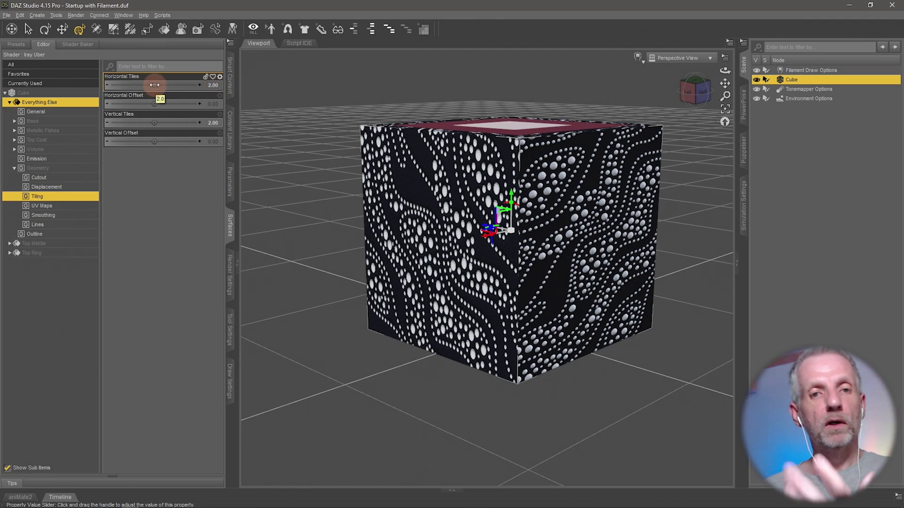
mouse_move(154, 85)
left_mouse_down()
mouse_move(179, 85)
mouse_move(5, 90)
mouse_move(106, 70)
mouse_move(171, 86)
mouse_move(154, 85)
left_mouse_up()
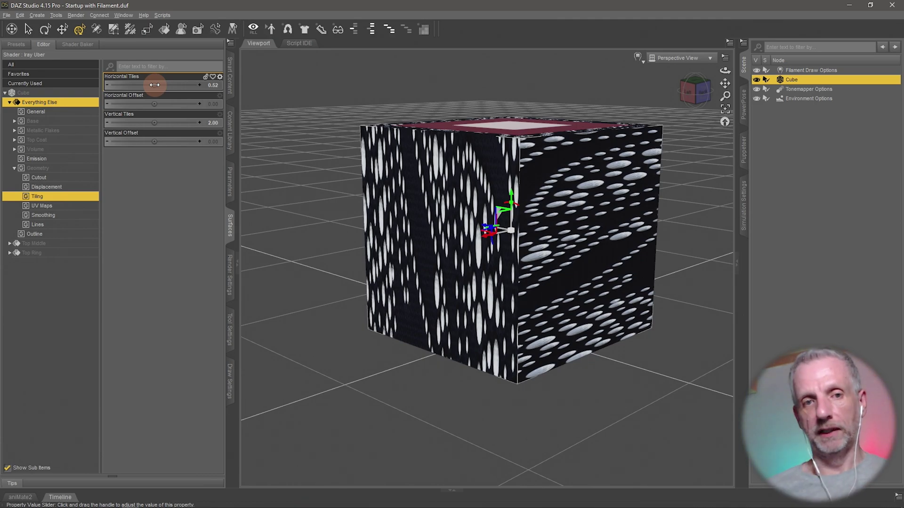
left_click_drag(154, 84, 154, 84)
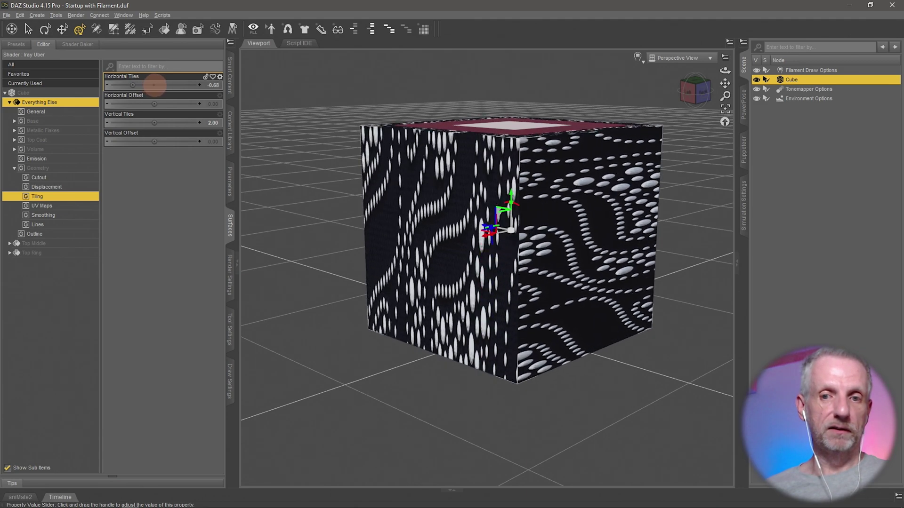
left_click_drag(155, 84, 154, 85)
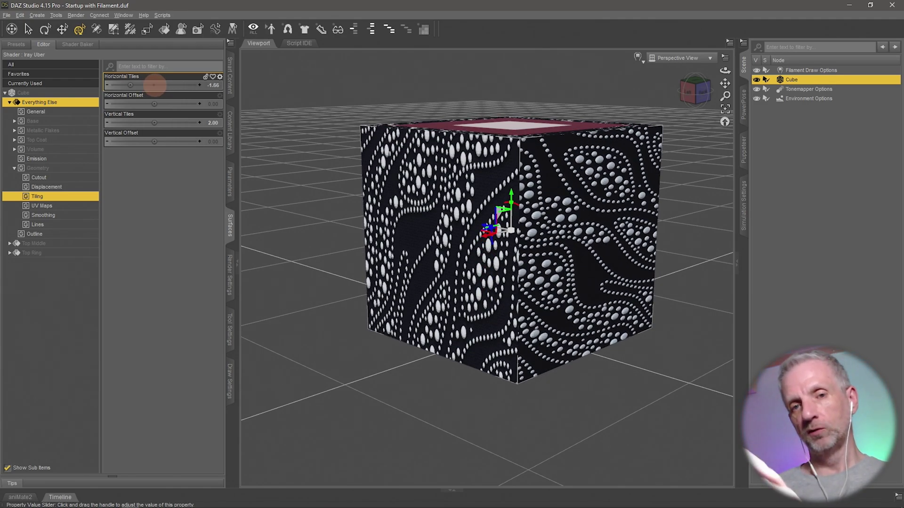
left_click_drag(153, 84, 185, 125)
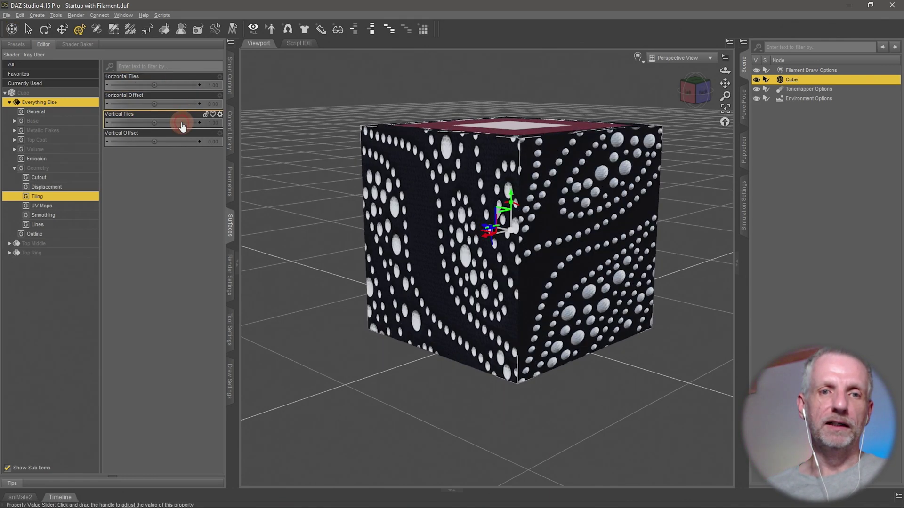
Apply the Monochrome V2 2X2 tiling size preset to the cube and check its tile values in the surface properties.
left_click(230, 75)
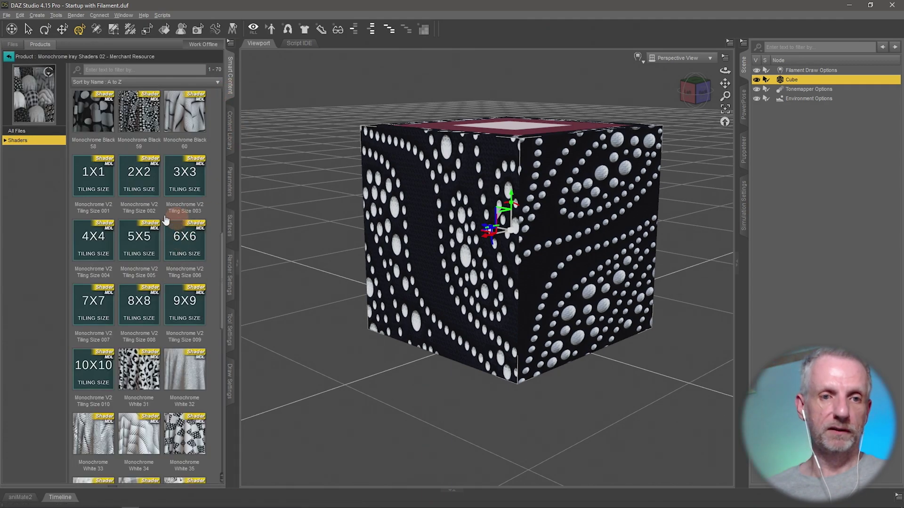
left_click(107, 183)
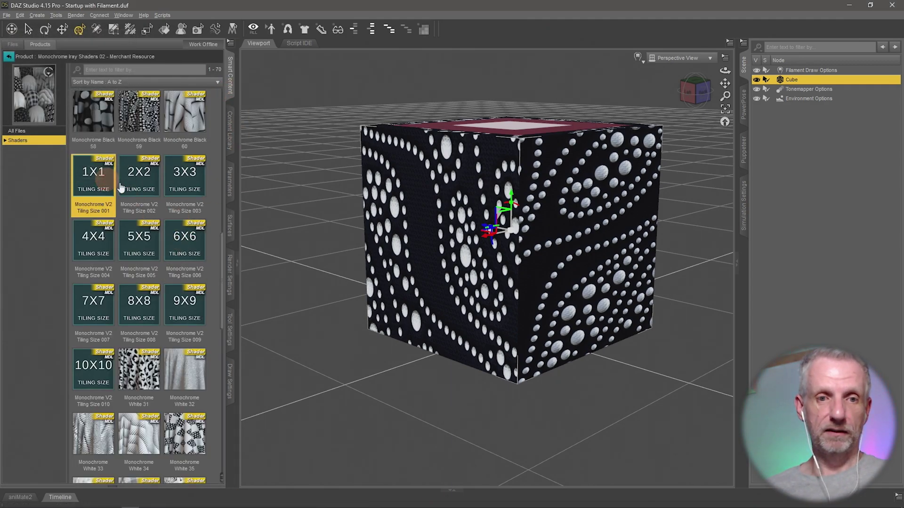
left_click(143, 181)
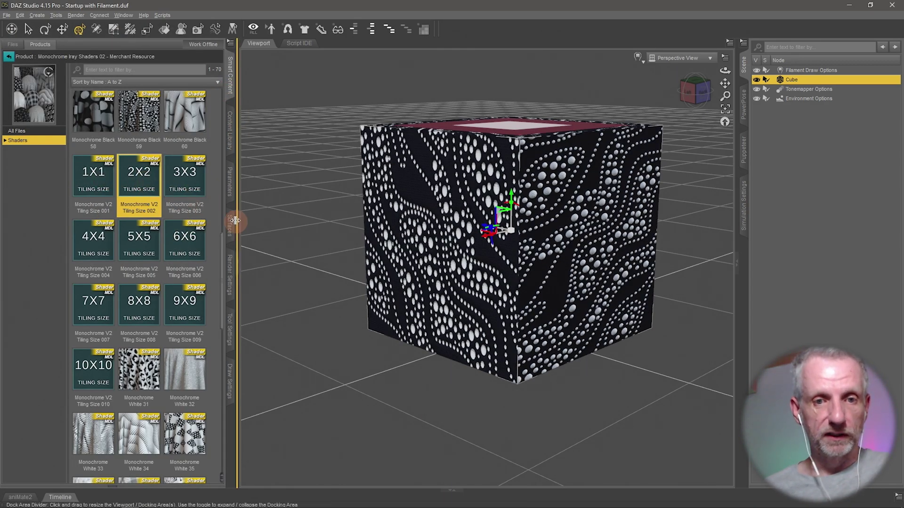
left_click(230, 226)
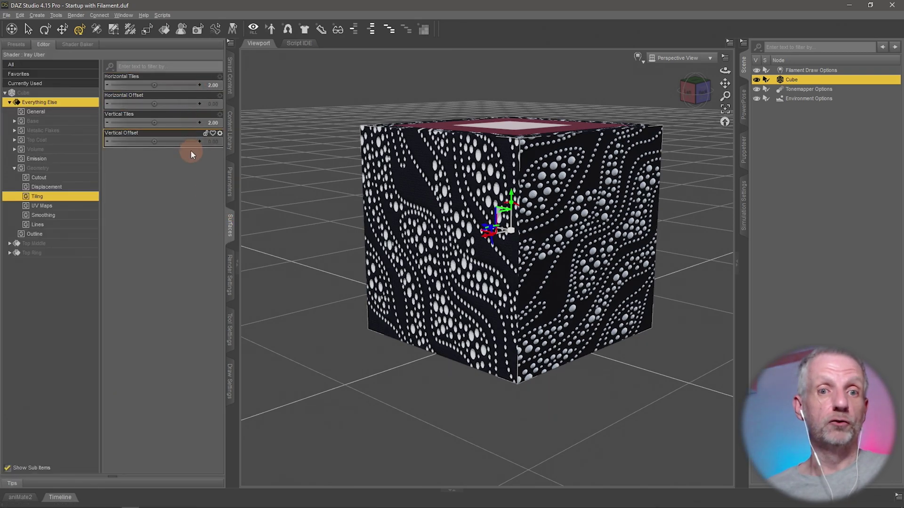
Apply the Monochrome V2 10X10 tiling size preset to the cube and check its tile values in the surface properties.
left_click(231, 86)
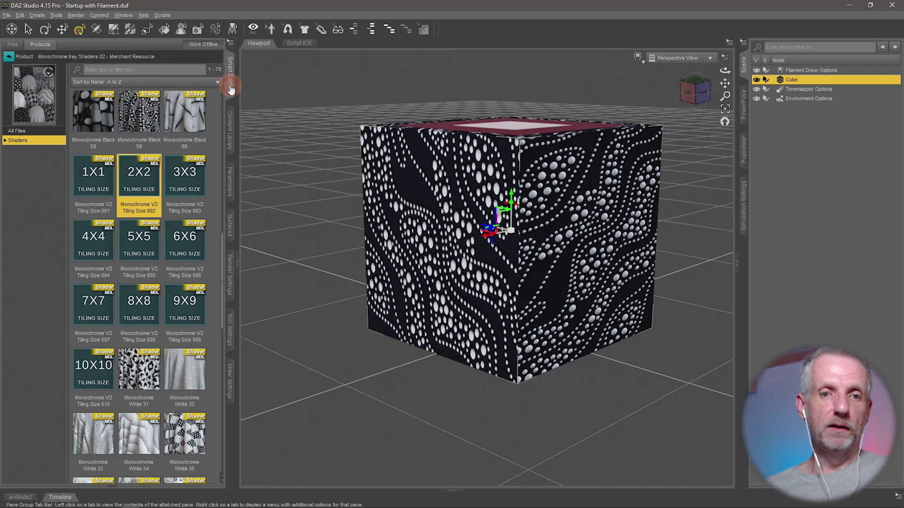
double_click(90, 363)
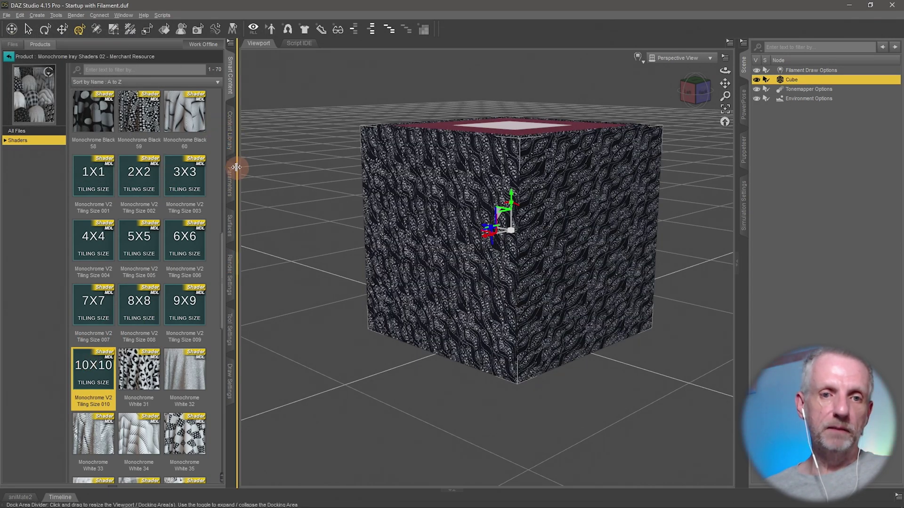
left_click(233, 228)
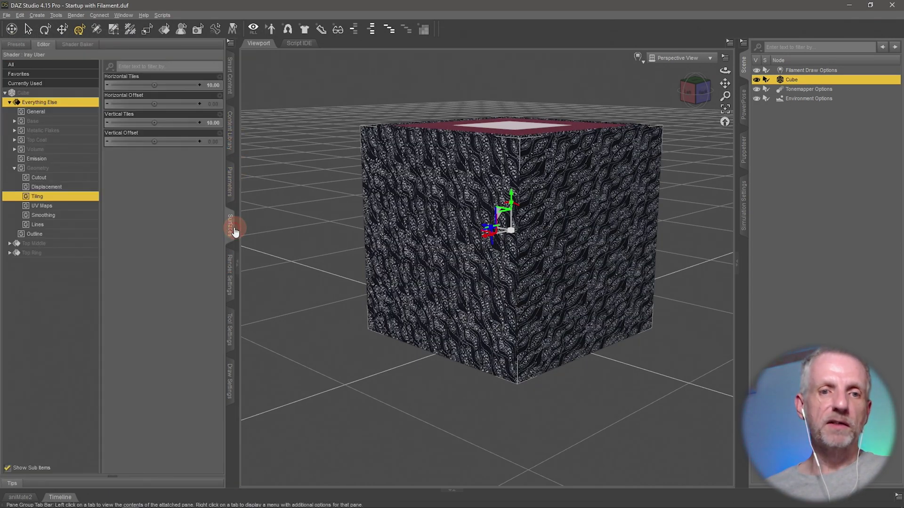
Set both Horizontal Tiles and Vertical Tiles of the Everything Else surface to 5.
left_click(212, 85)
type("5")
key("Return")
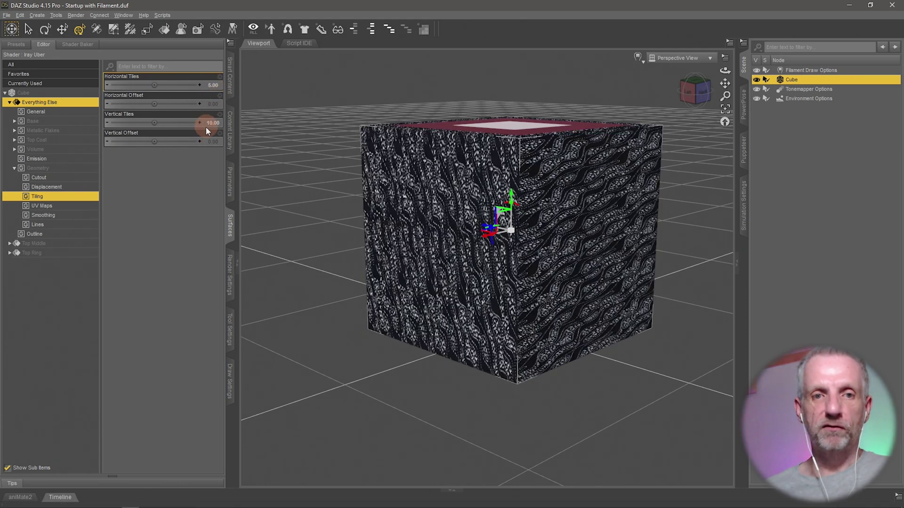
left_click(205, 123)
type("5")
key("Return")
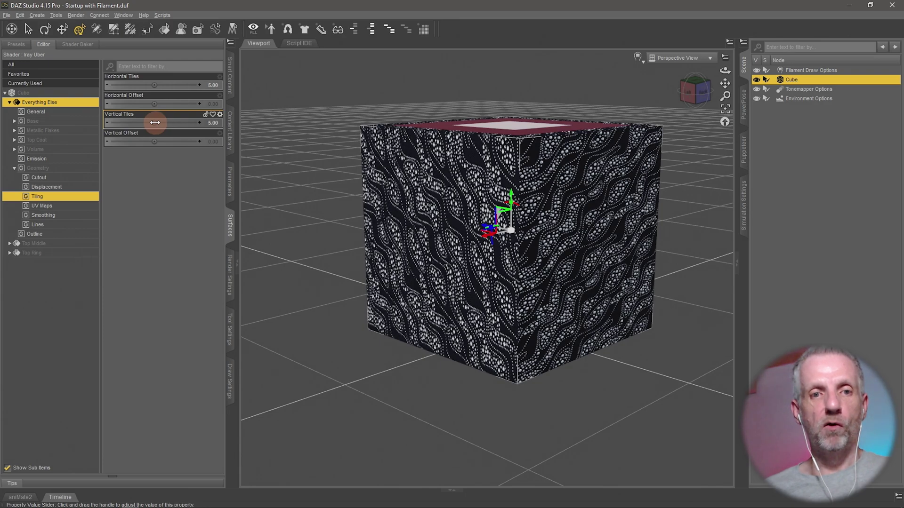
Try other horizontal tiling values on the cube's surface, undo them, and return both tile counts to 1.
mouse_move(155, 123)
left_mouse_down()
mouse_move(145, 122)
mouse_move(165, 123)
mouse_move(155, 122)
left_mouse_up()
left_click_drag(155, 87, 177, 85)
left_click_drag(154, 85, 194, 89)
key("ctrl+z")
key("ctrl+z")
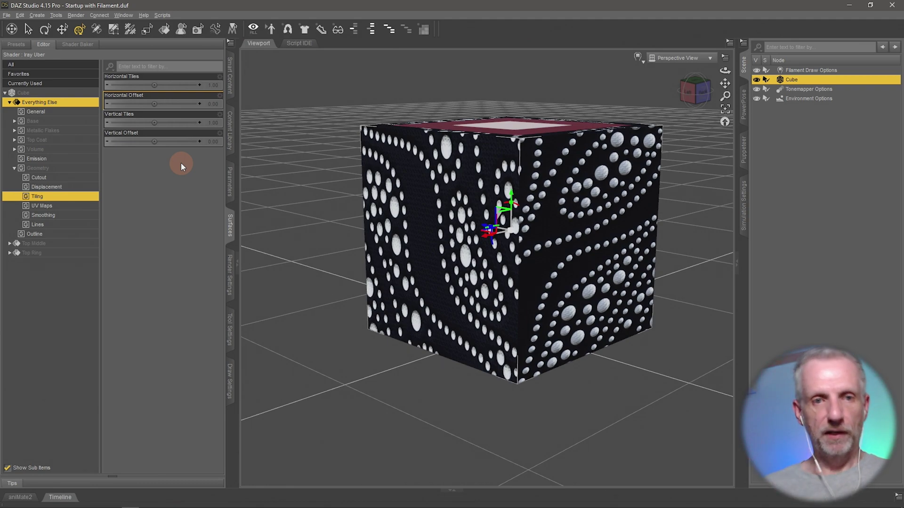
Try shifting the cube's texture with Horizontal Offset and Vertical Offset, and return both offsets to 0.
left_click_drag(155, 106, 155, 105)
left_click_drag(155, 141, 155, 141)
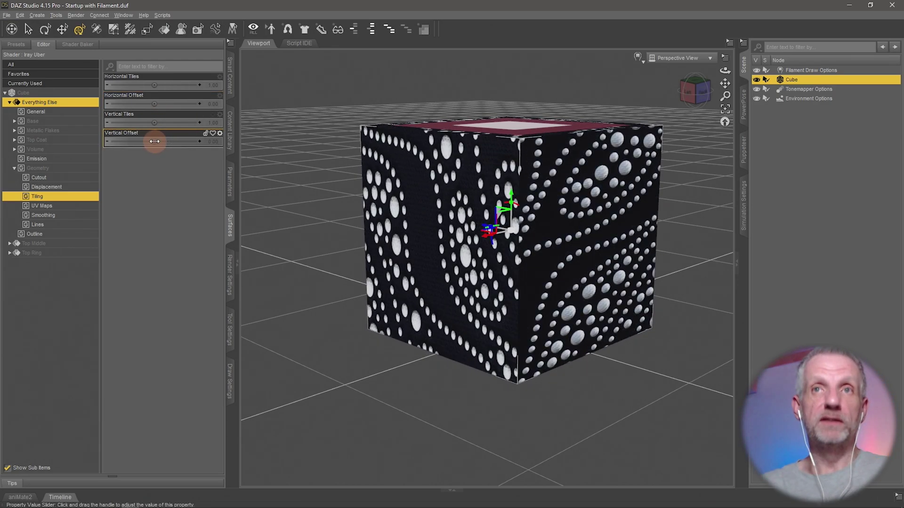
Show the Base Bump properties of the Everything Else surface and preview the image assigned to its Normal Map.
left_click(79, 121)
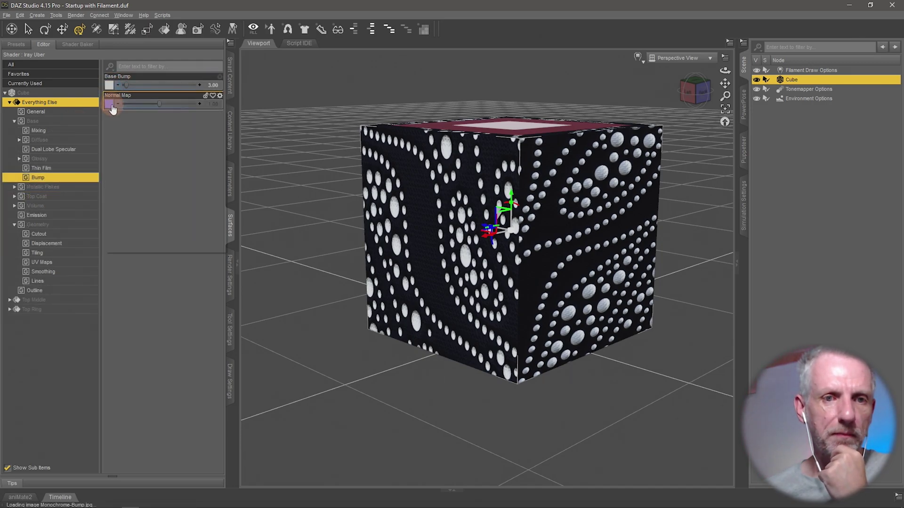
mouse_move(113, 108)
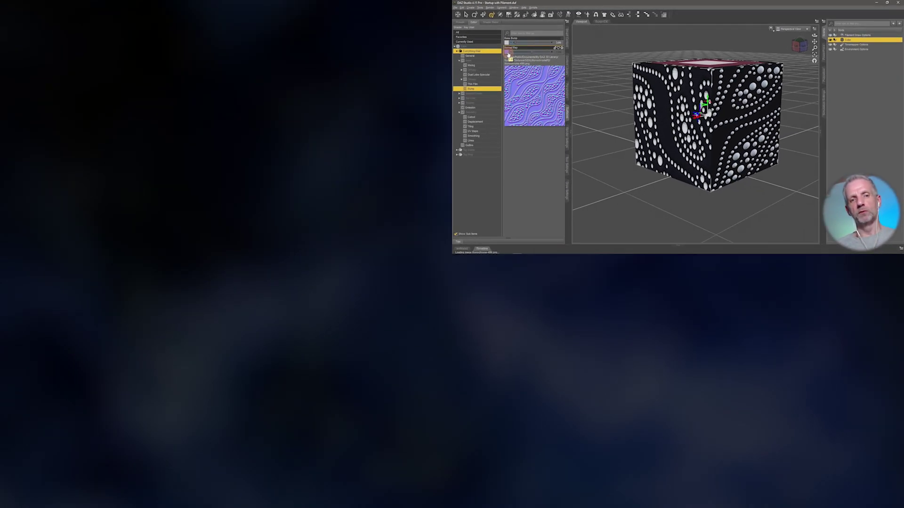